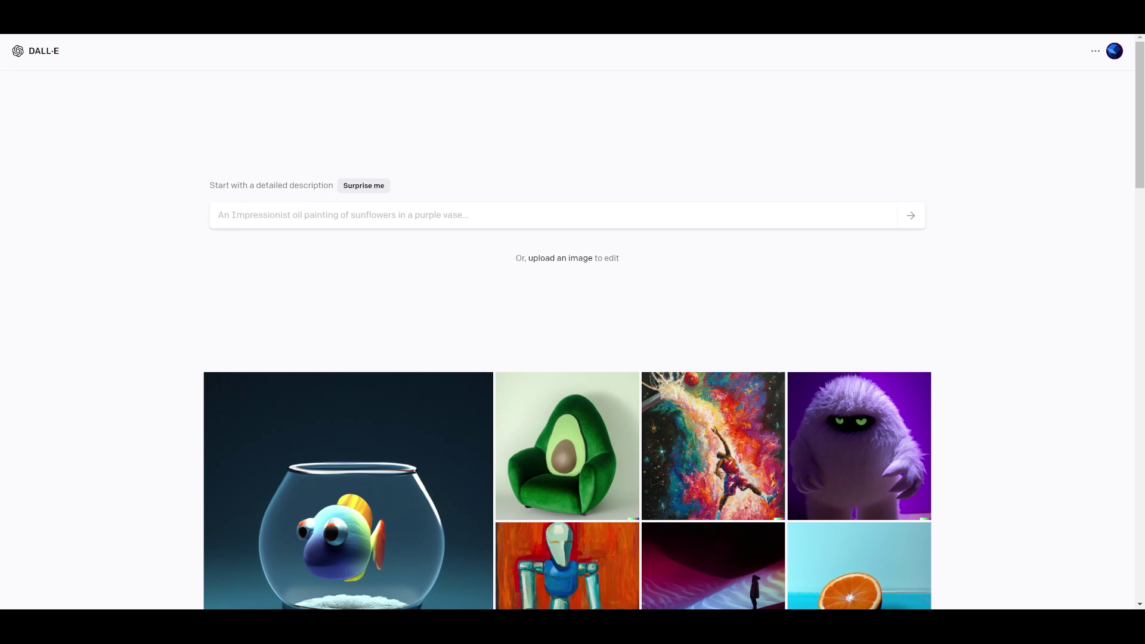
Upload the car photo, crop it to a square, and start editing it.
click(578, 260)
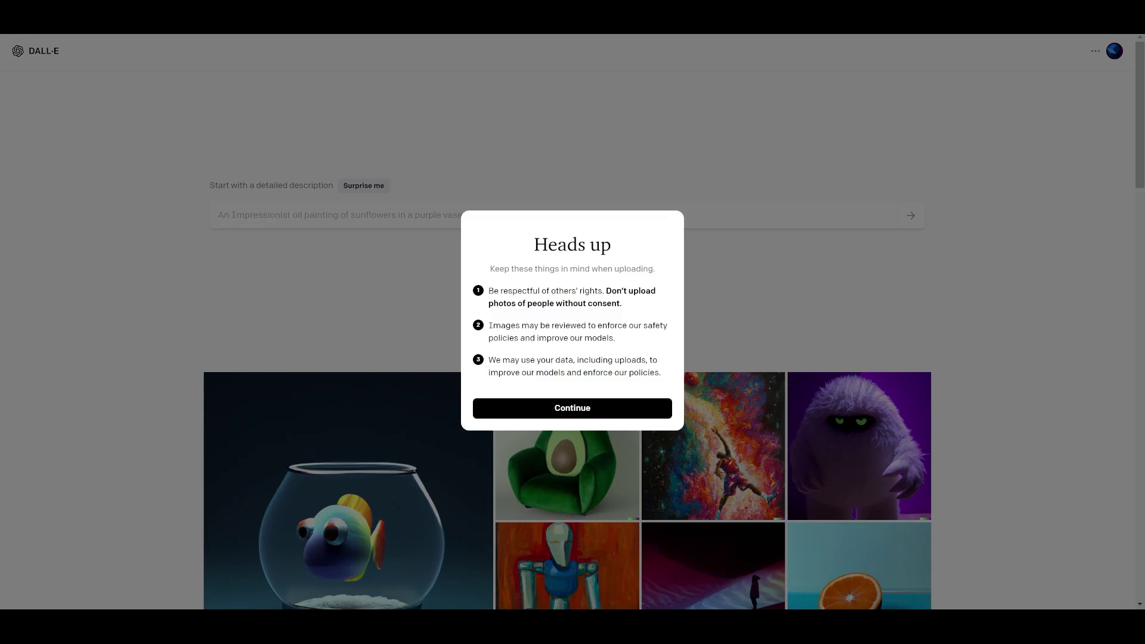
click(606, 407)
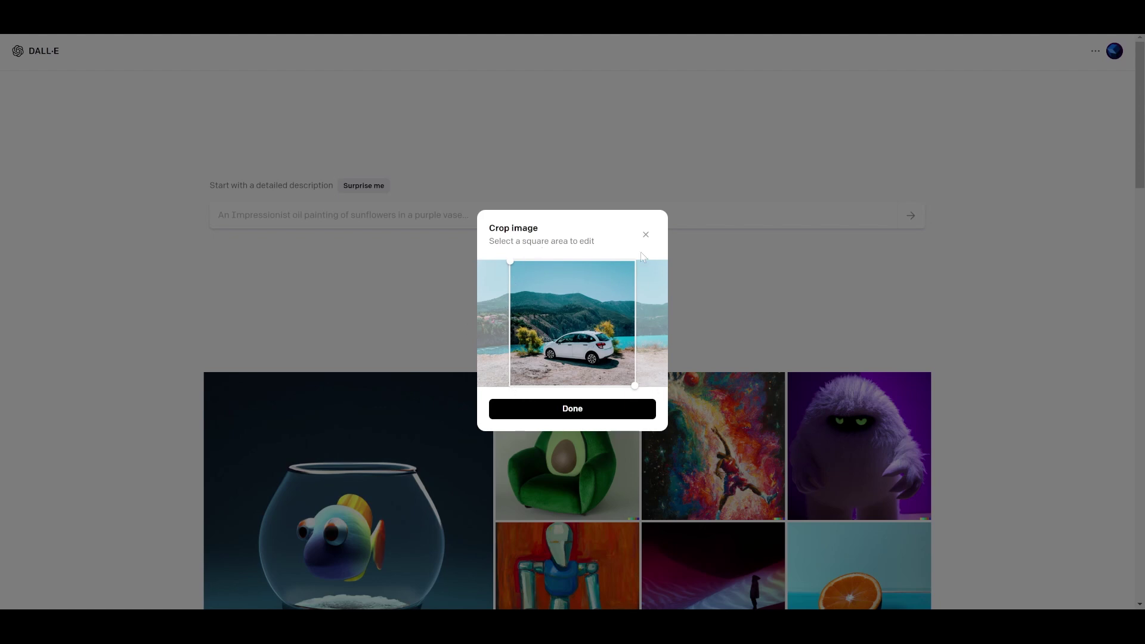
click(557, 409)
click(571, 431)
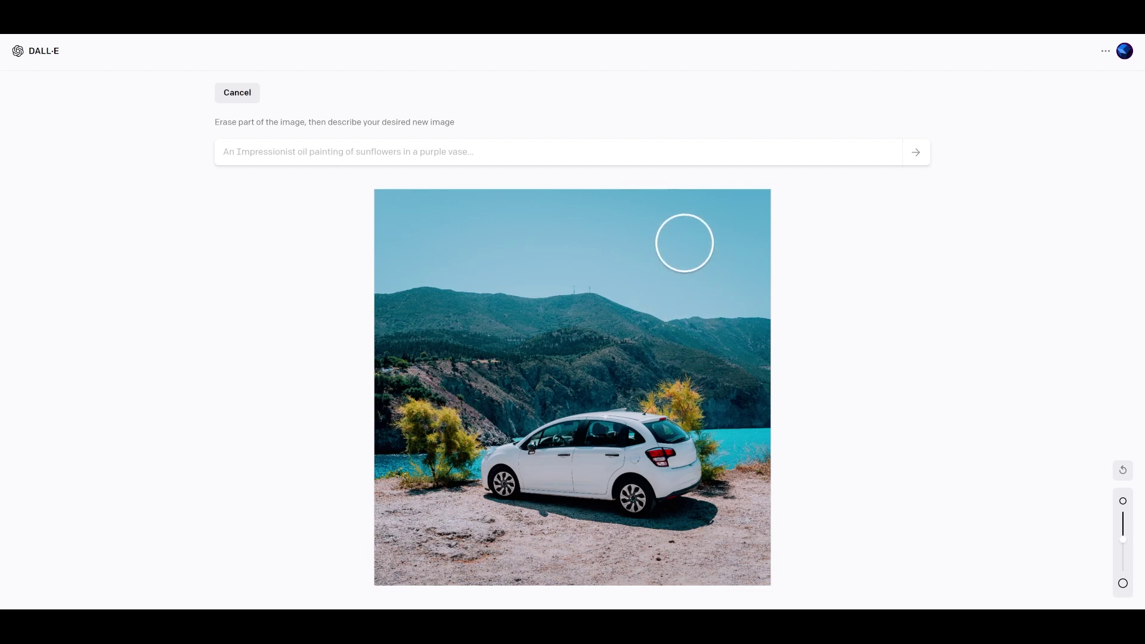
Erase a circle of sky and generate edits from the pasted car-with-moon prompt.
click(685, 243)
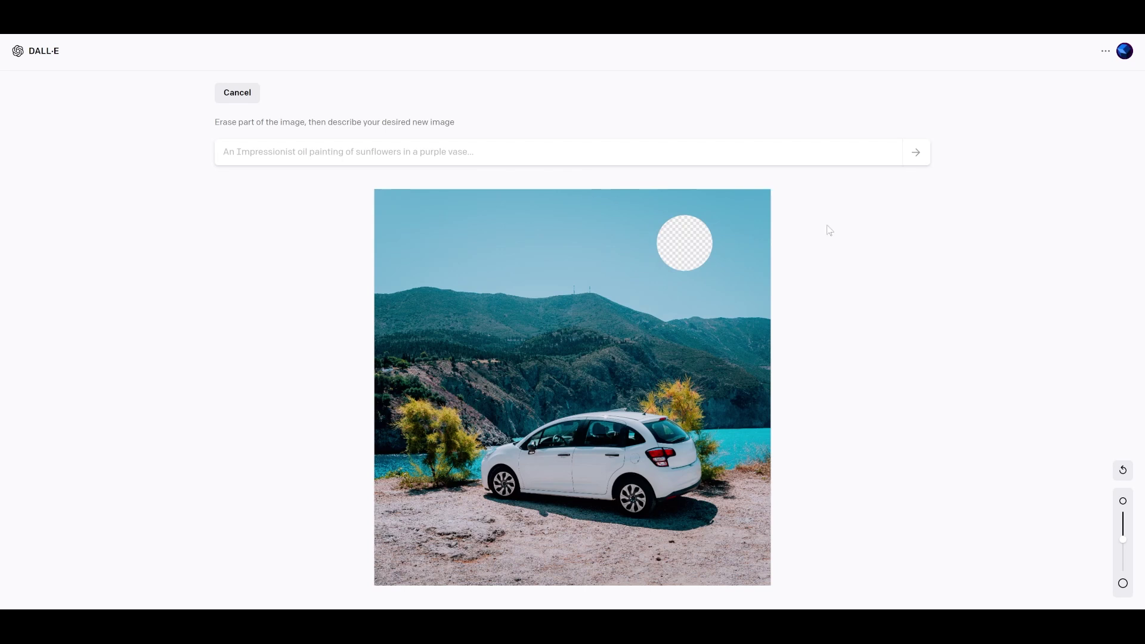
text(a photo of a car in front of a scenic background with a moon)
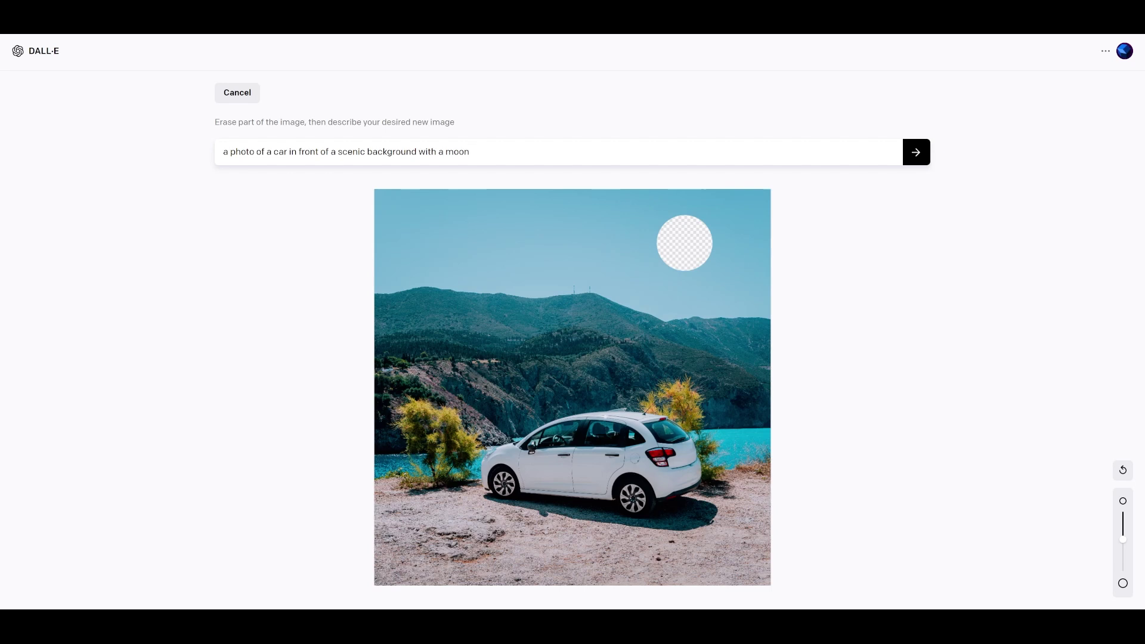
click(921, 152)
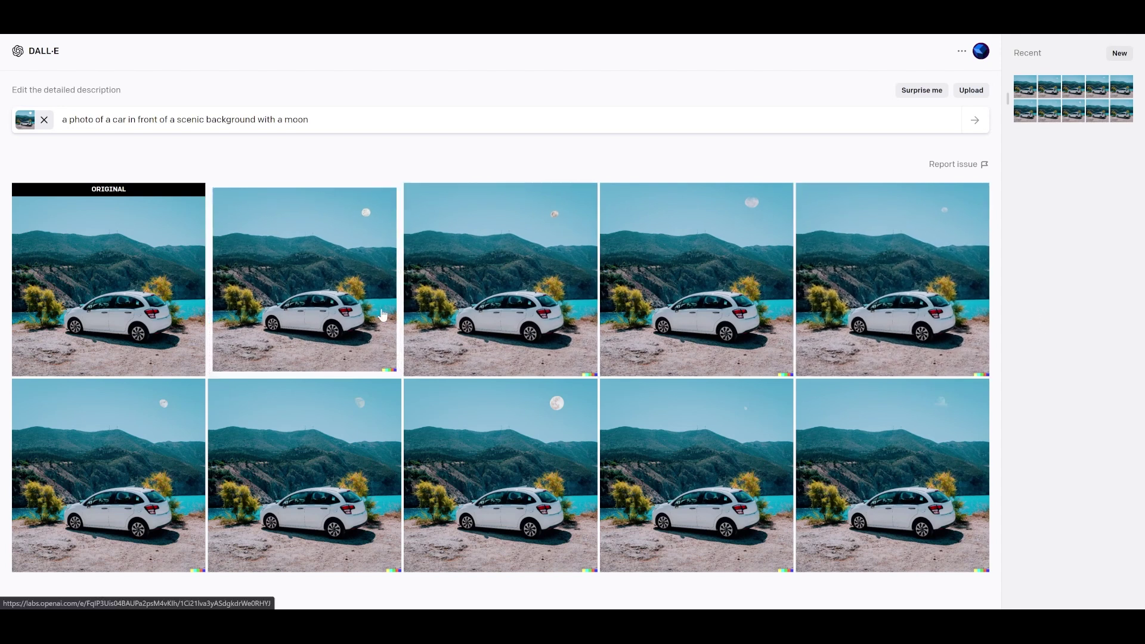
View the second moon variation up close, then return to the results grid.
click(237, 290)
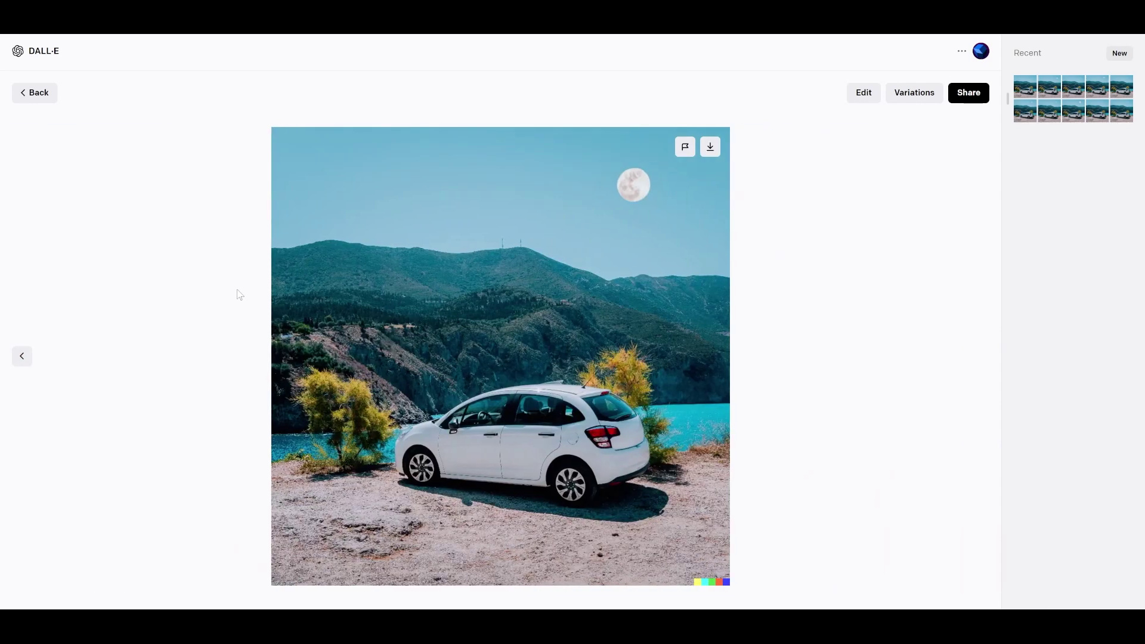
click(239, 295)
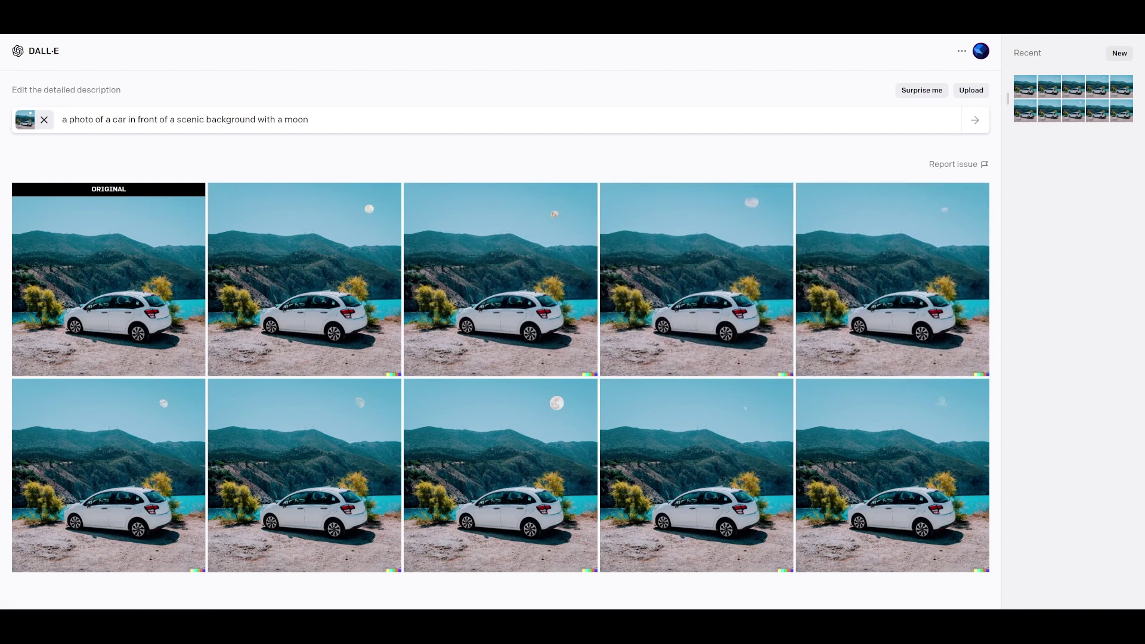
Replace 'moon' with 'yellow sun' in the prompt and regenerate the edits.
drag(309, 119, 206, 120)
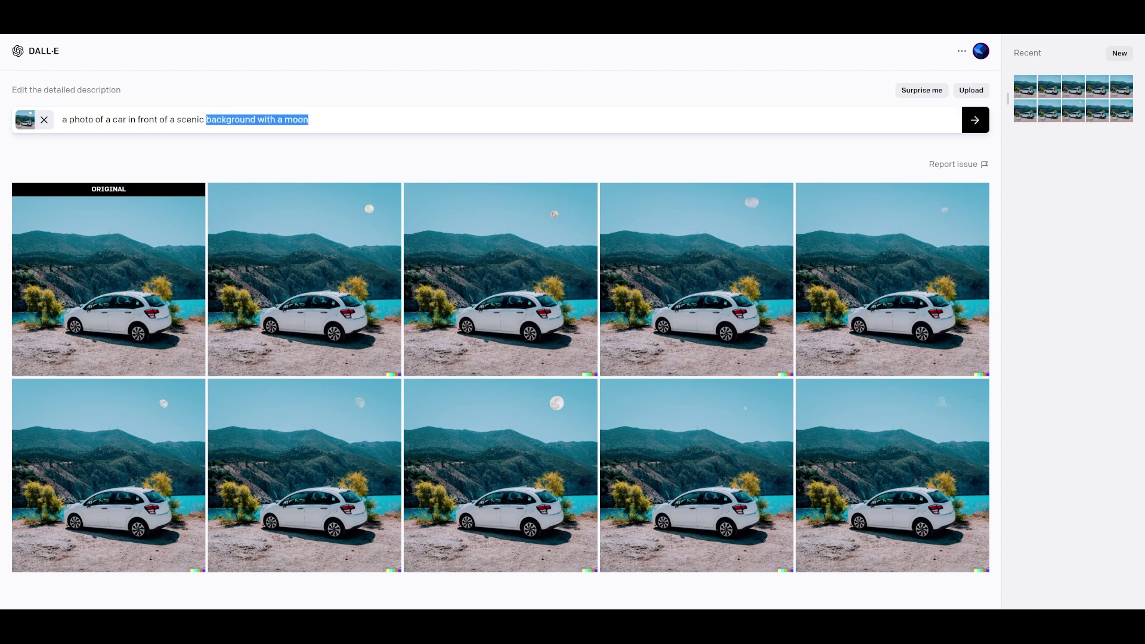
click(334, 95)
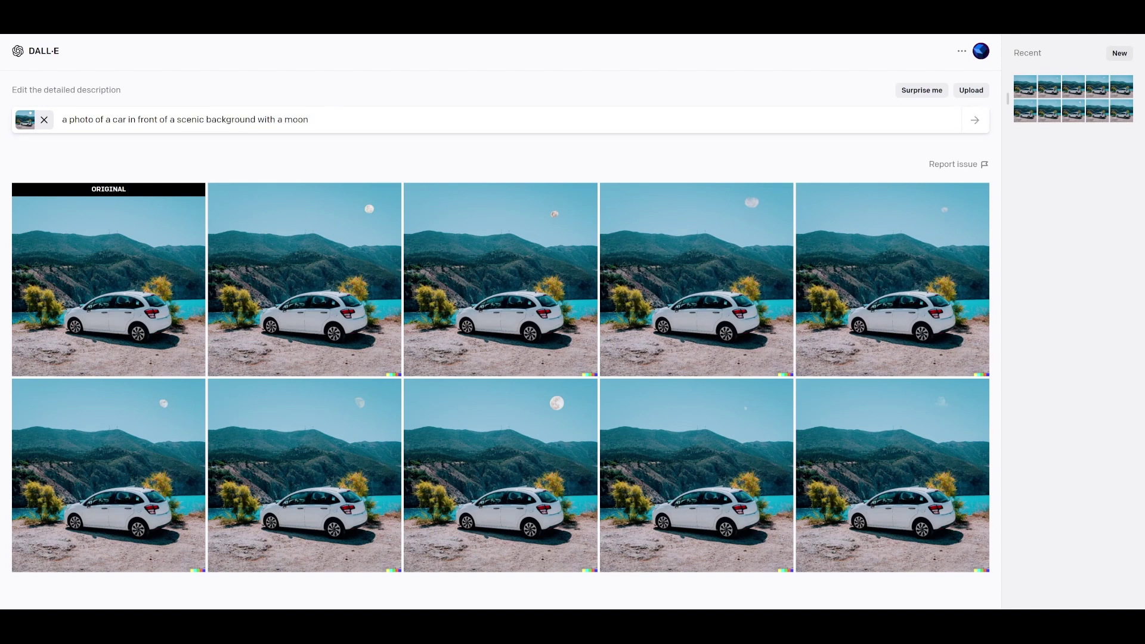
double_click(297, 119)
text(yellow sun)
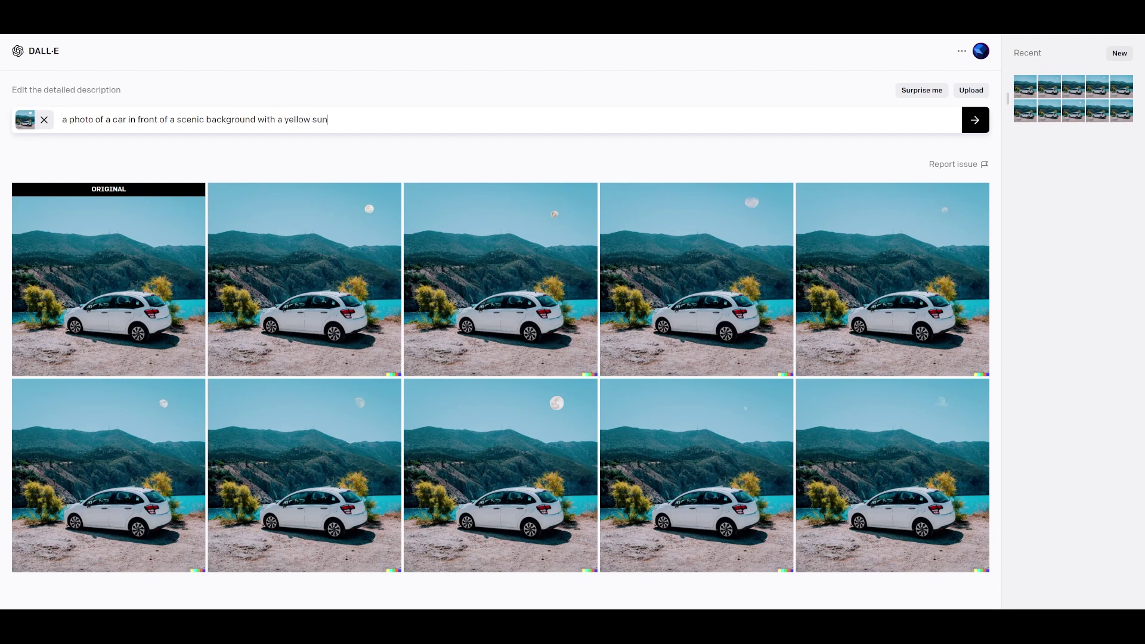
key(Return)
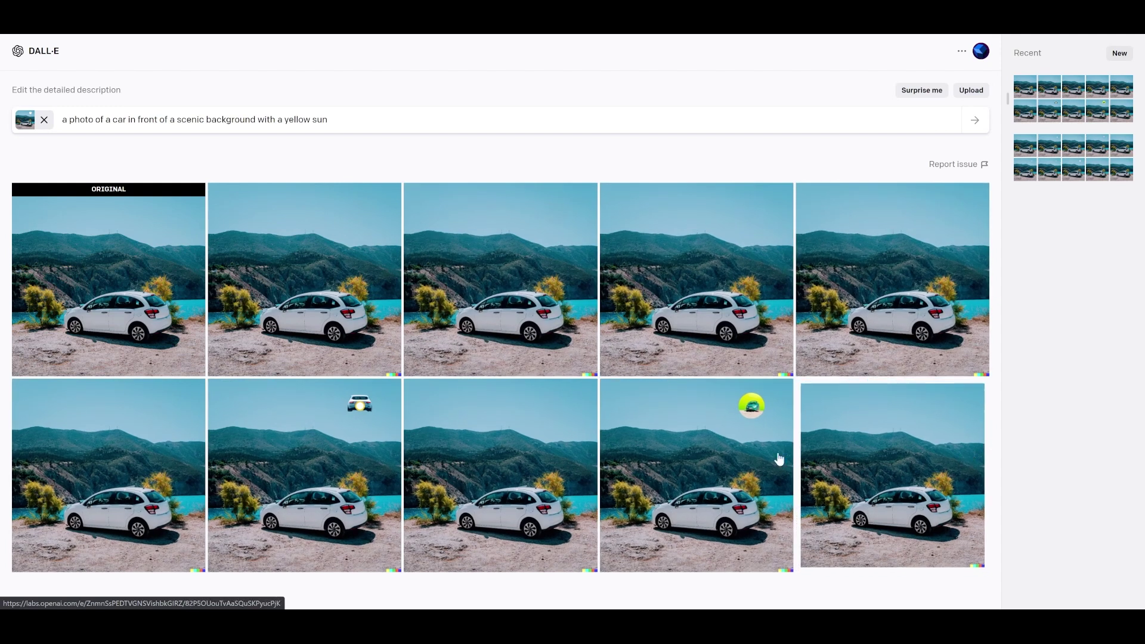
Inspect yellow-sun variations, including the green-circle one, and return to the grid.
click(364, 416)
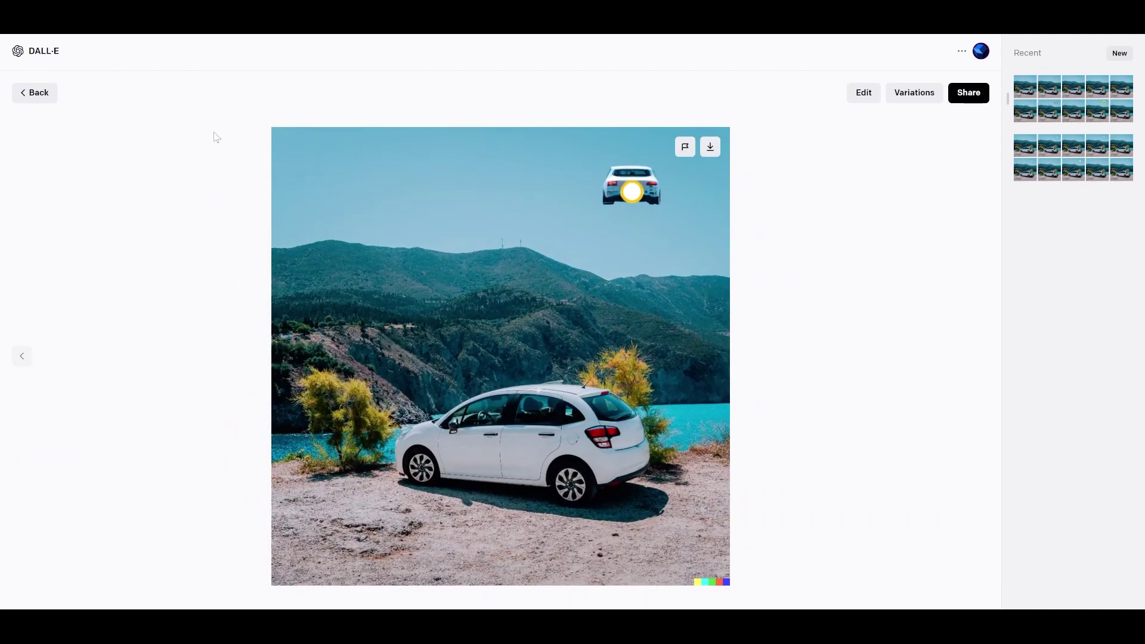
click(36, 94)
click(711, 400)
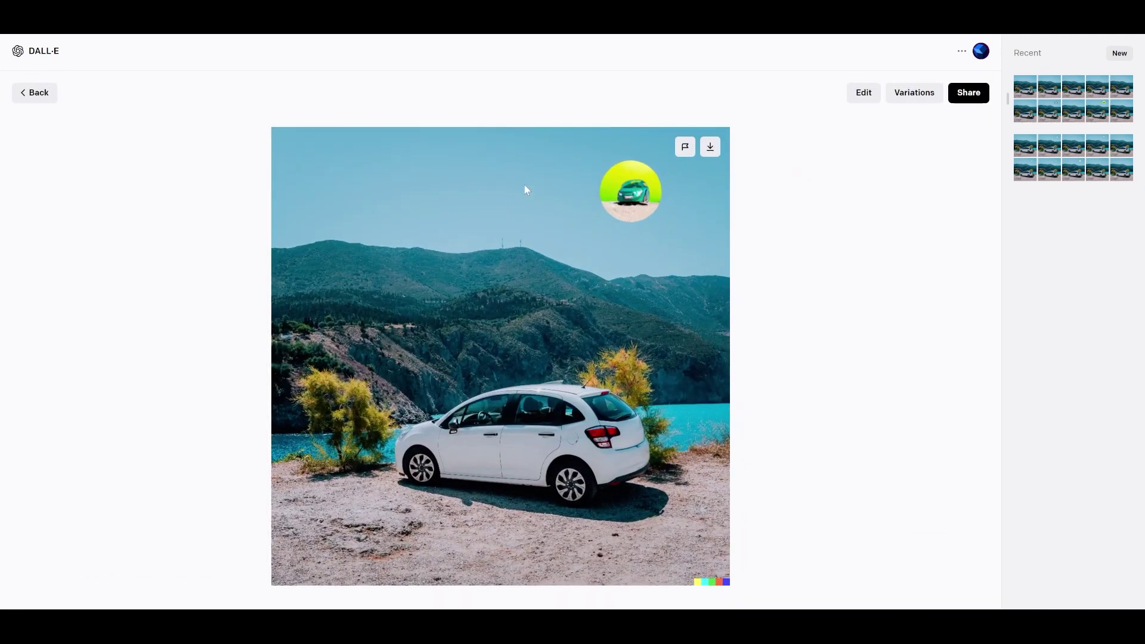
click(37, 94)
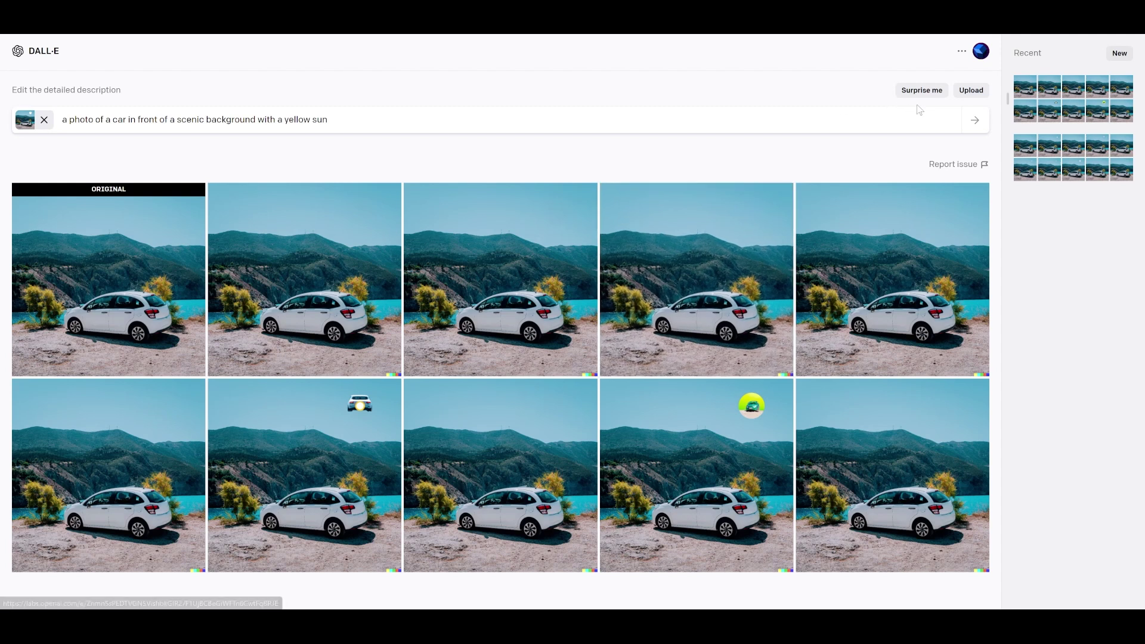
Upload the globe, light bulb and chart sketch, crop it square, and start editing.
click(970, 90)
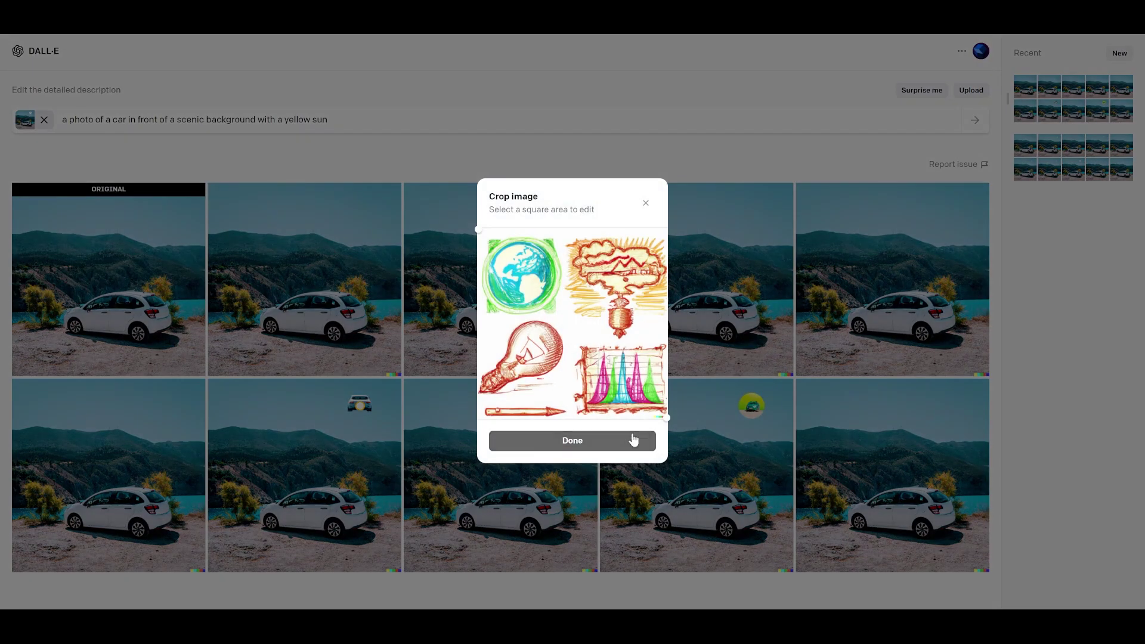
click(634, 440)
click(613, 429)
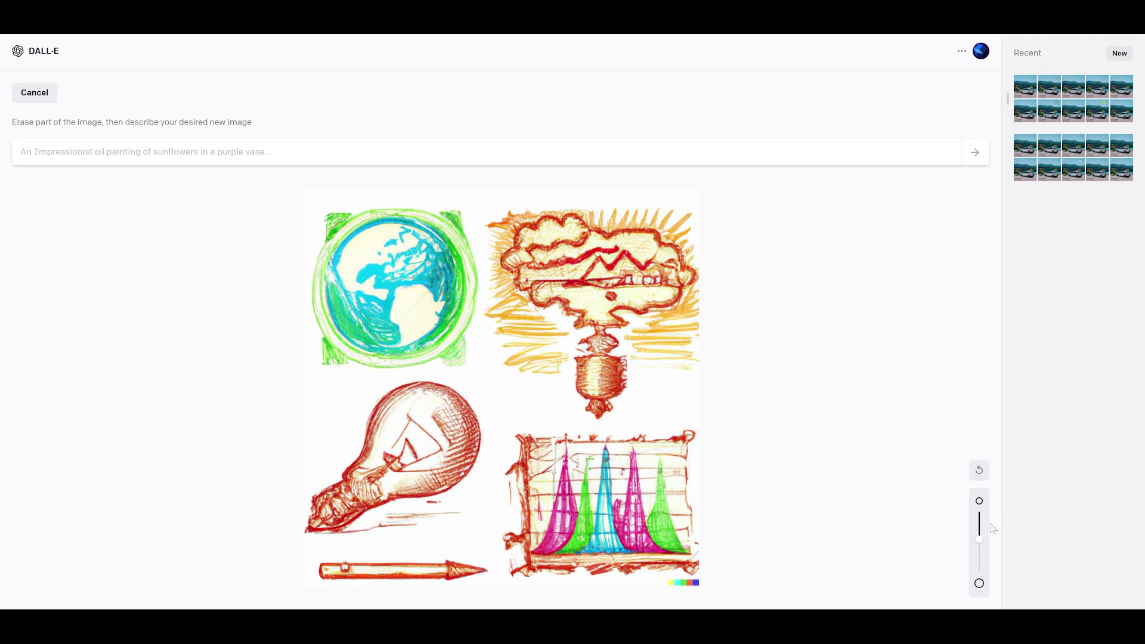
Erase the entire globe in the top-left of the sketch, resizing the eraser brush as needed.
drag(980, 539, 979, 512)
drag(325, 346, 334, 360)
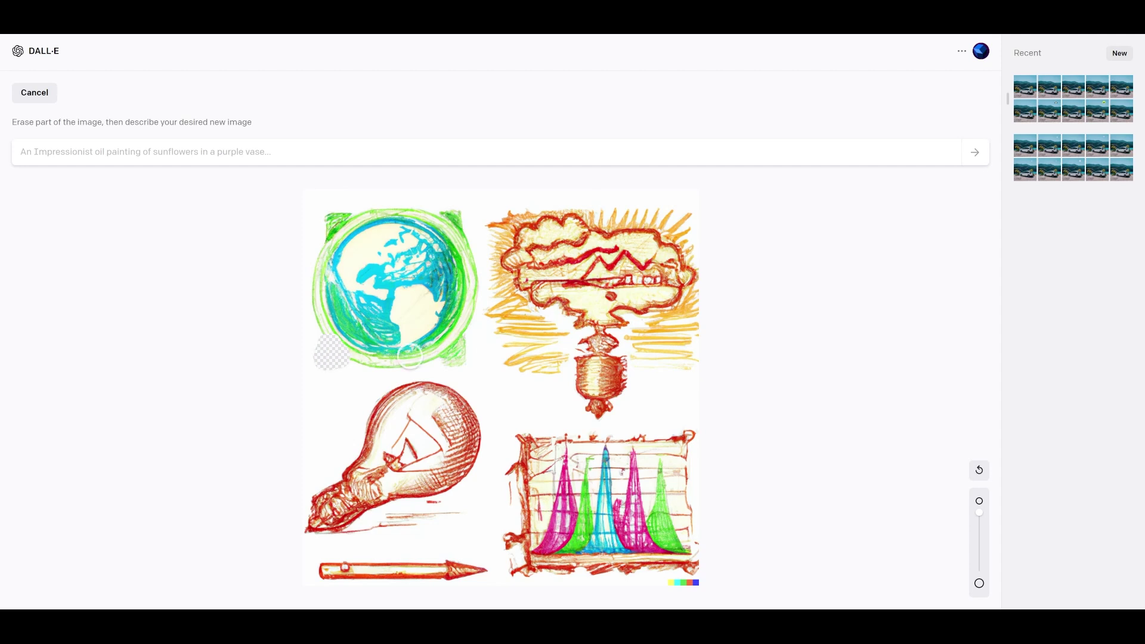
drag(449, 343, 453, 360)
drag(454, 229, 450, 218)
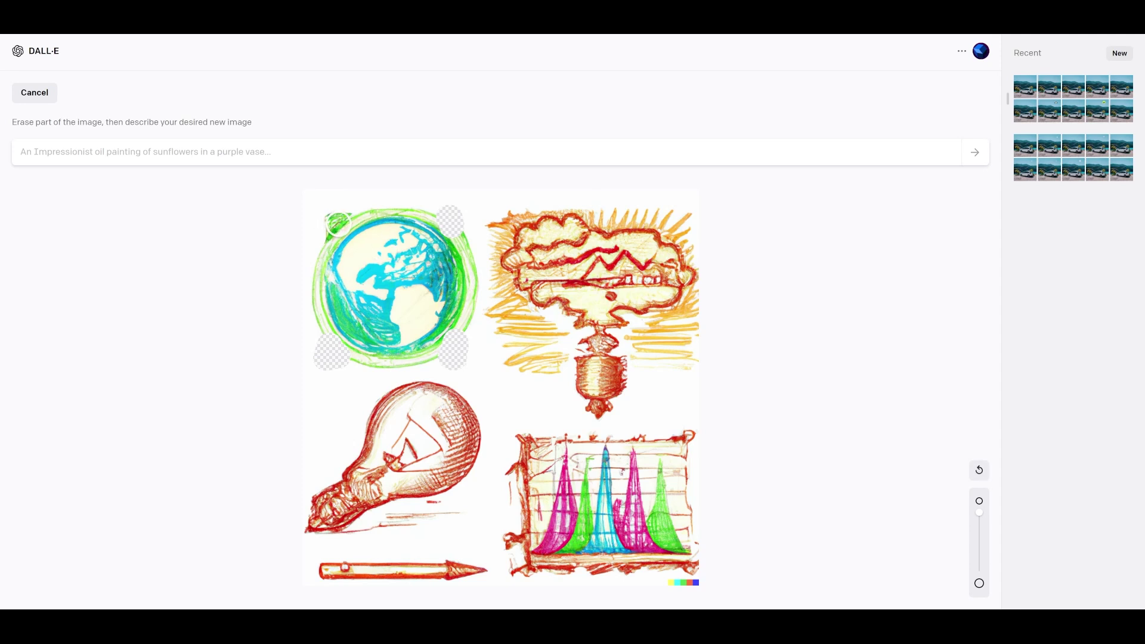
drag(343, 225, 345, 235)
drag(979, 511, 979, 571)
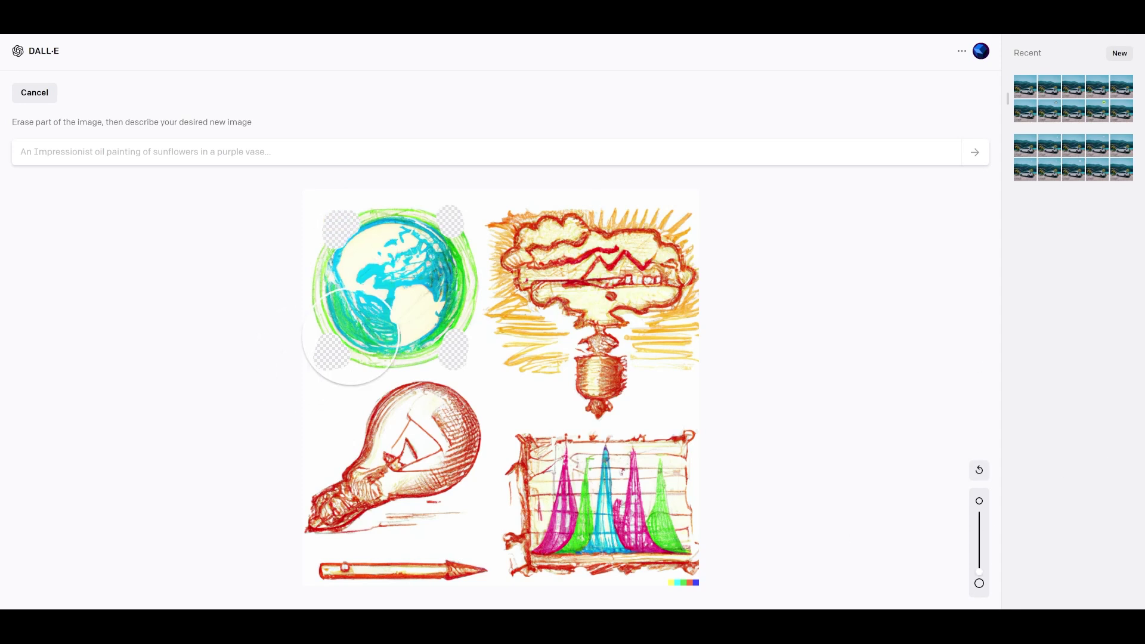
mouse_move(375, 316)
mouse_down()
mouse_move(376, 335)
mouse_move(360, 301)
mouse_move(377, 262)
mouse_move(397, 254)
mouse_move(425, 263)
mouse_move(431, 286)
mouse_move(402, 337)
mouse_move(401, 322)
mouse_up()
drag(978, 570, 979, 513)
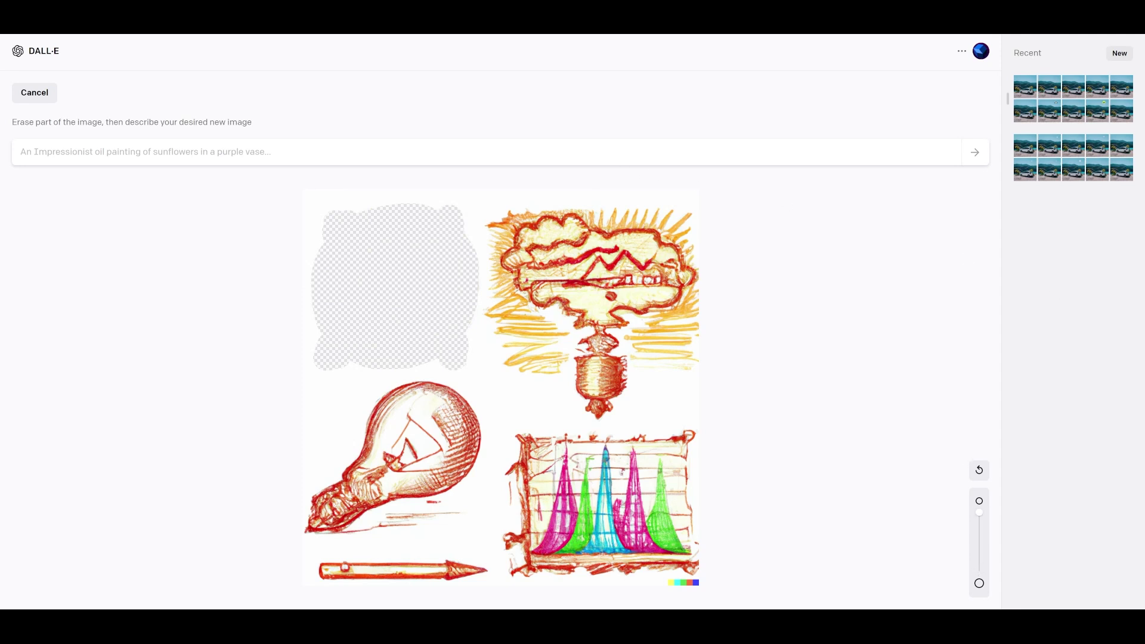
click(620, 153)
Write the prompt 'mixed media with a yellow guitar, asset set', then select it all.
text(mixed)
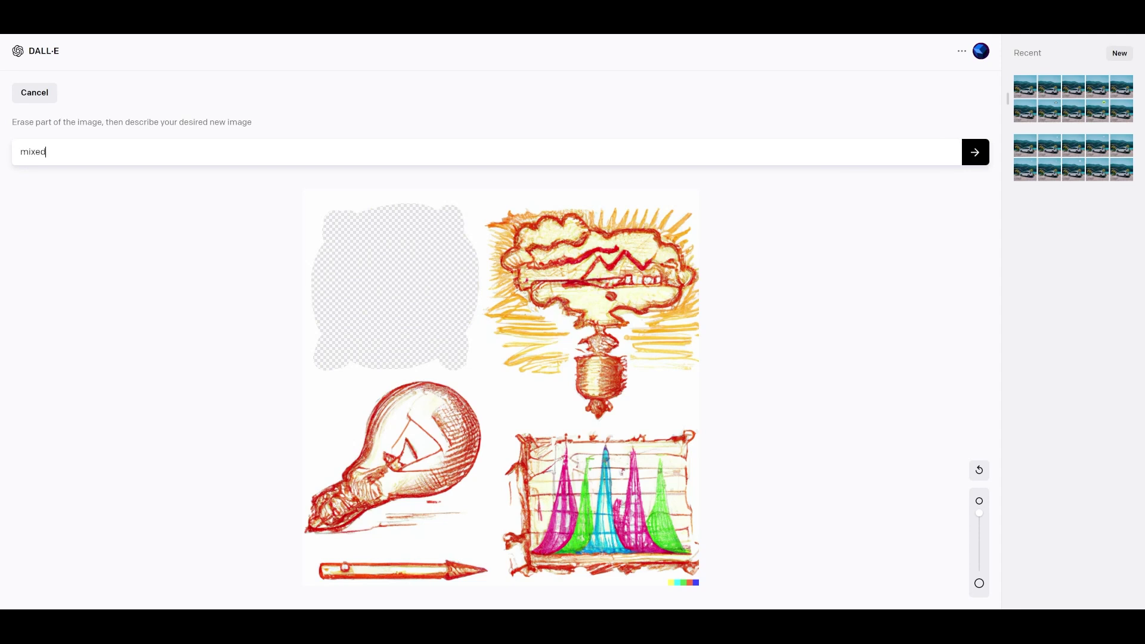
text( media, asset set)
text(with a yellow)
text( guitar)
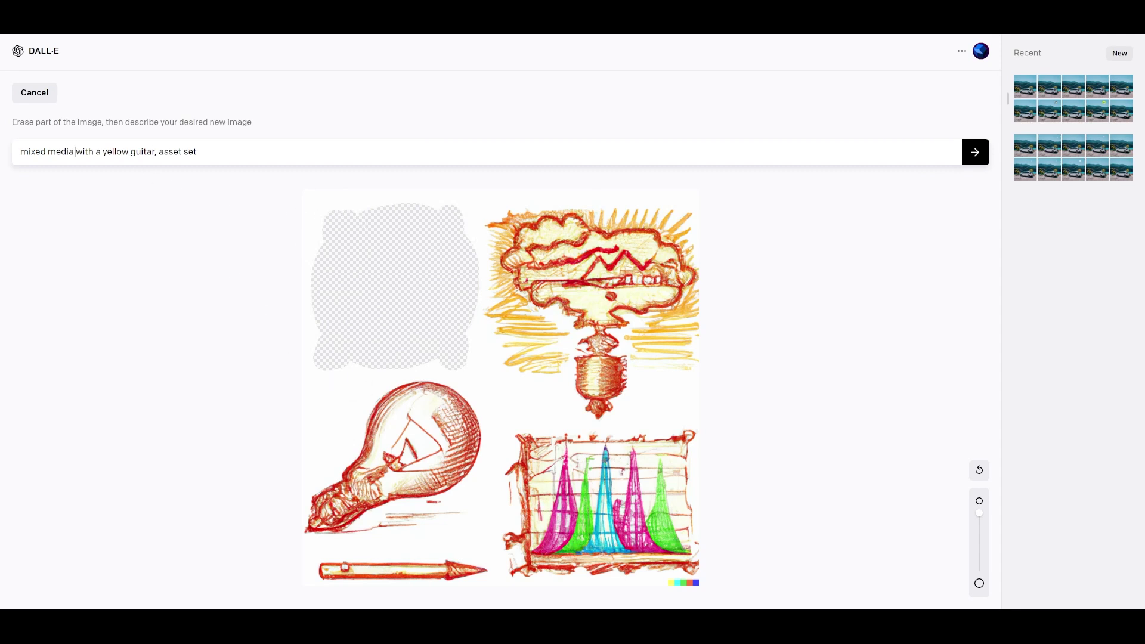
drag(75, 152, 159, 152)
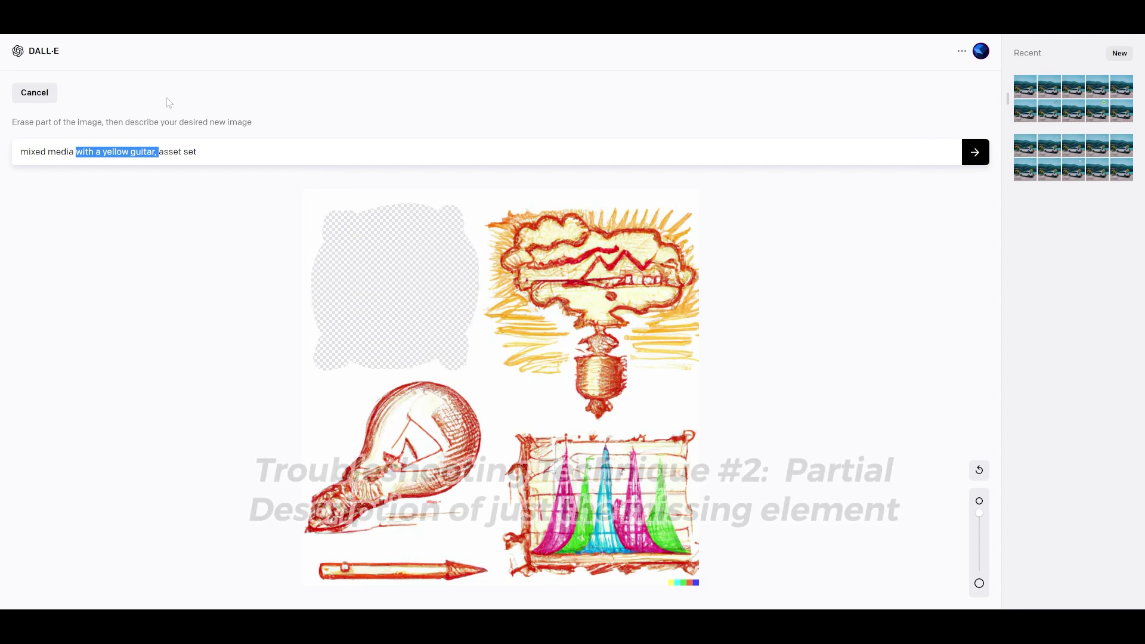
drag(197, 151, 2, 158)
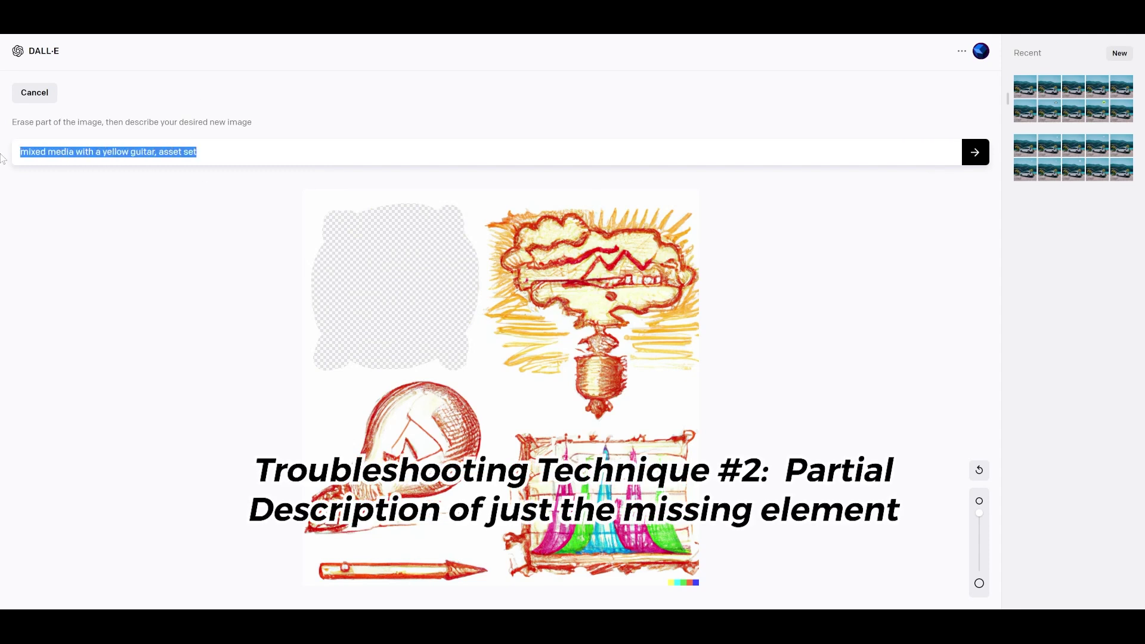
Replace the prompt with 'yellow guitar' and generate fills for the erased globe area.
text(yellow guitar)
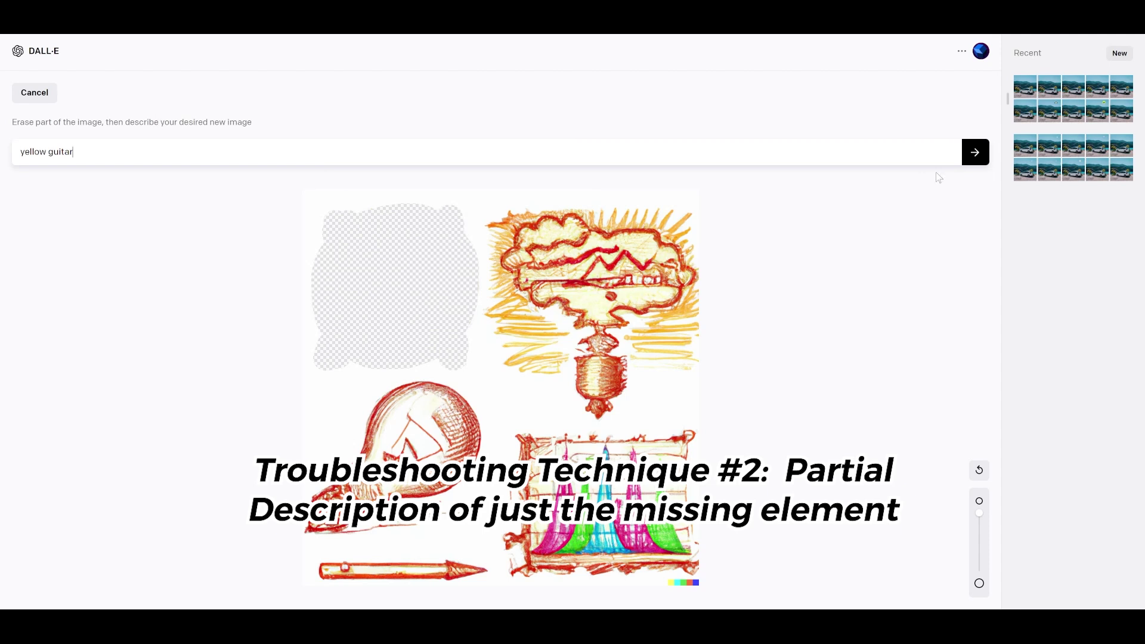
click(967, 154)
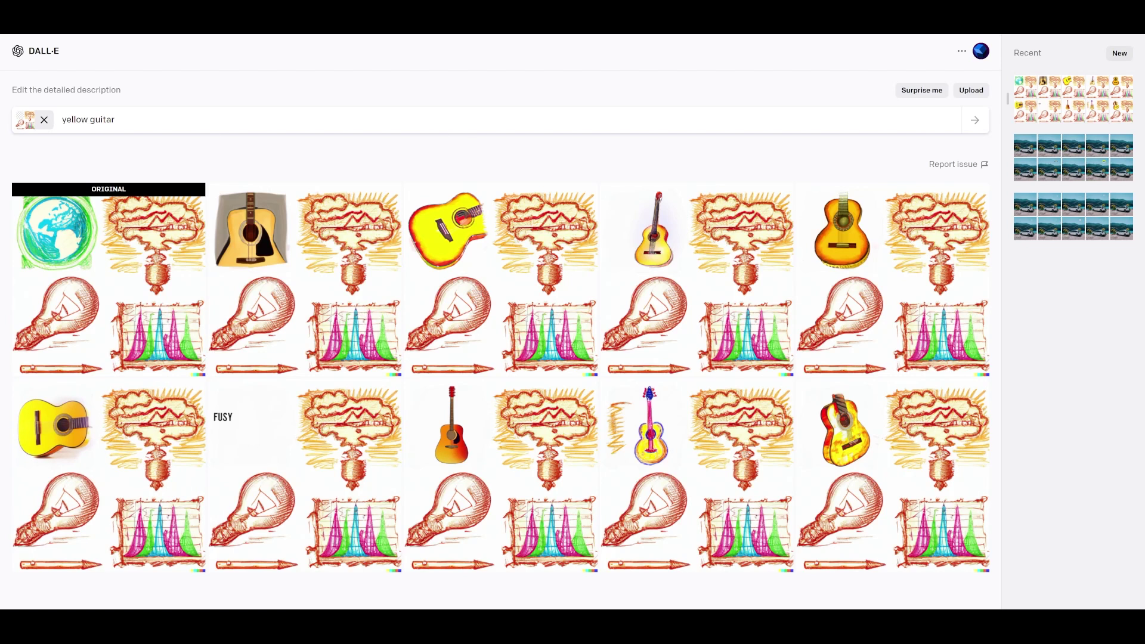
Change the prompt to 'yellow electric guitar' and regenerate the edits.
text(electric)
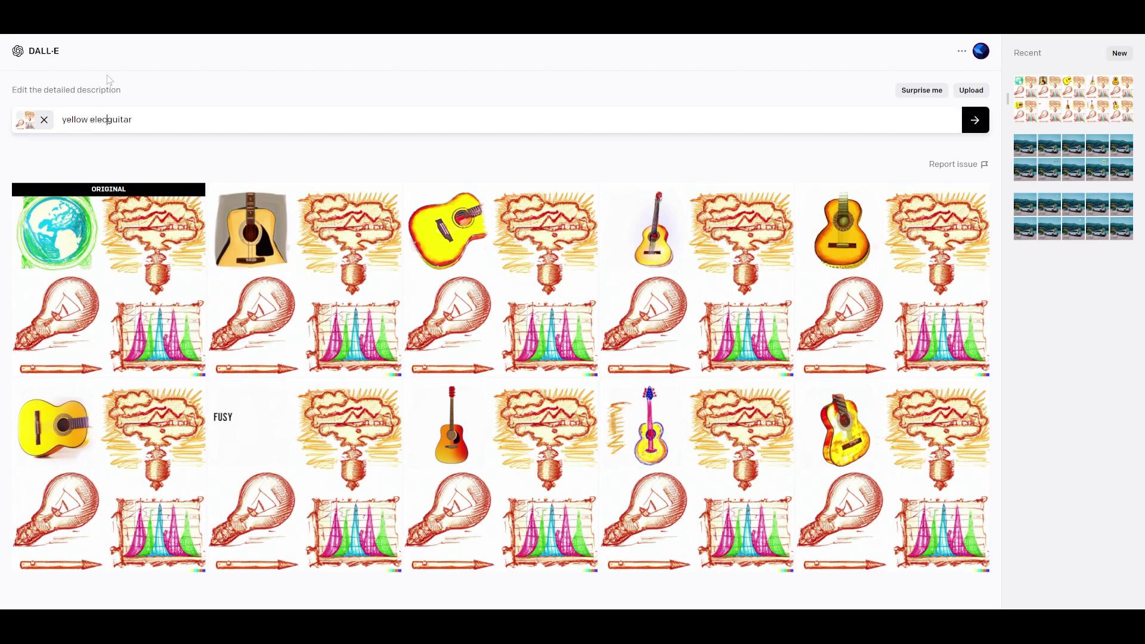
key(Return)
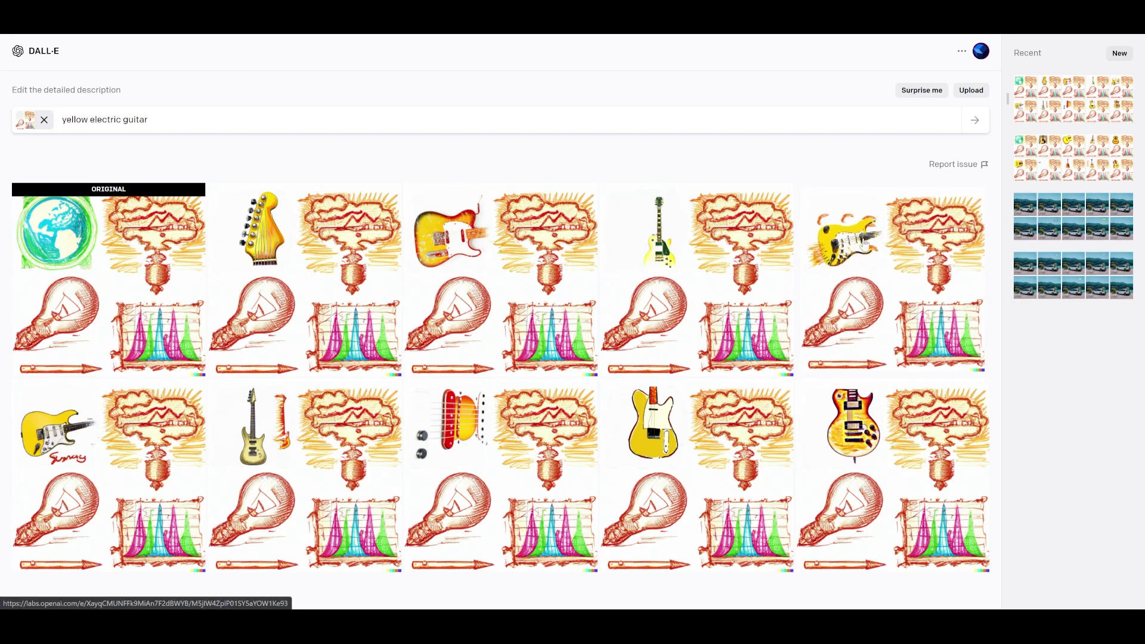
Erase the spaceship drawing's background and generate edits from the spaceship-with-stars-and-nebula prompt.
click(971, 91)
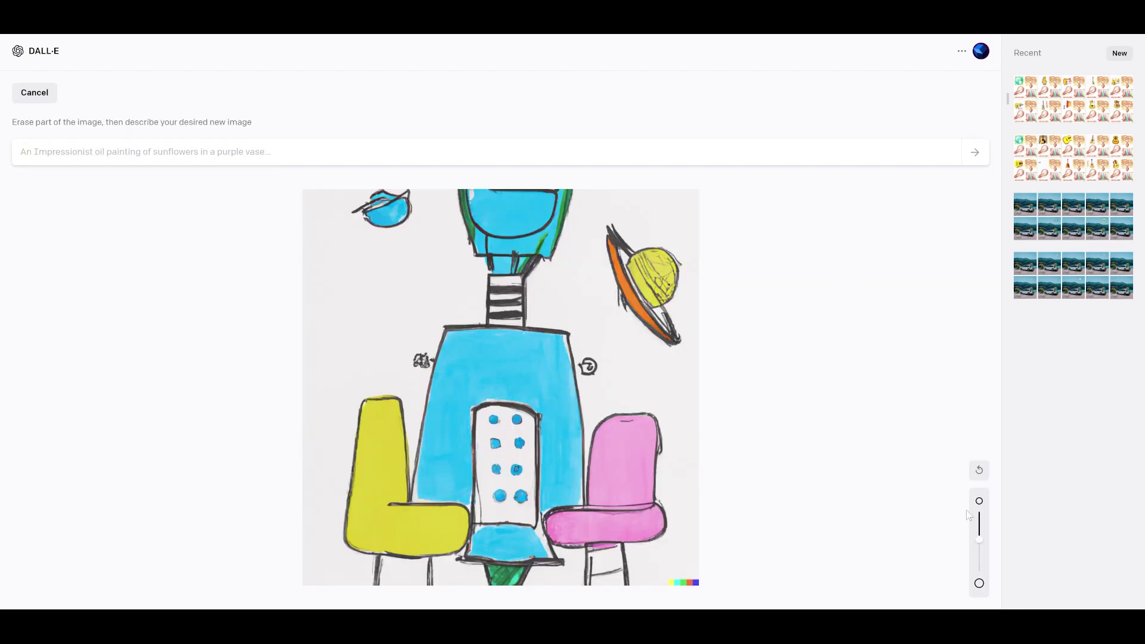
drag(980, 540, 979, 532)
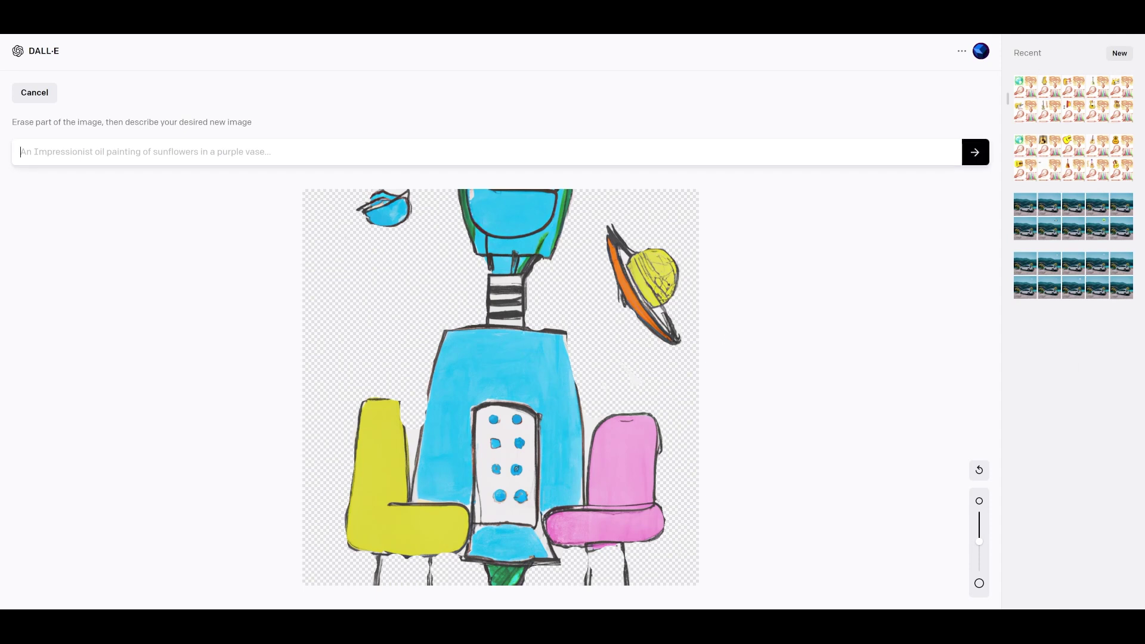
text(children's painting of a spaceship with stars and a nebula in the background)
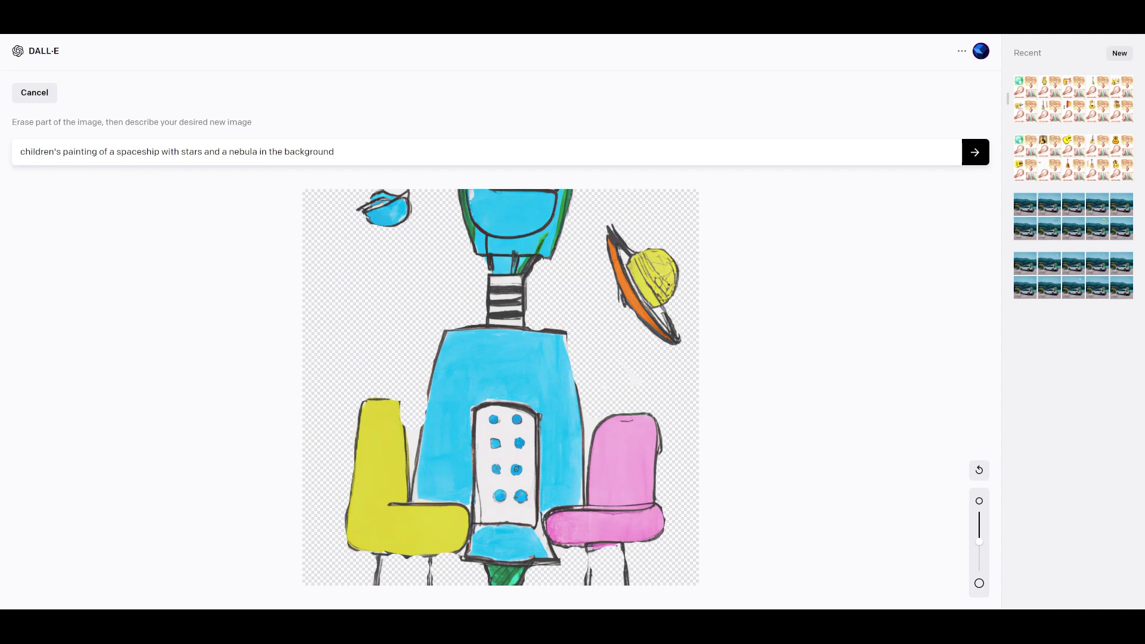
drag(171, 152, 335, 152)
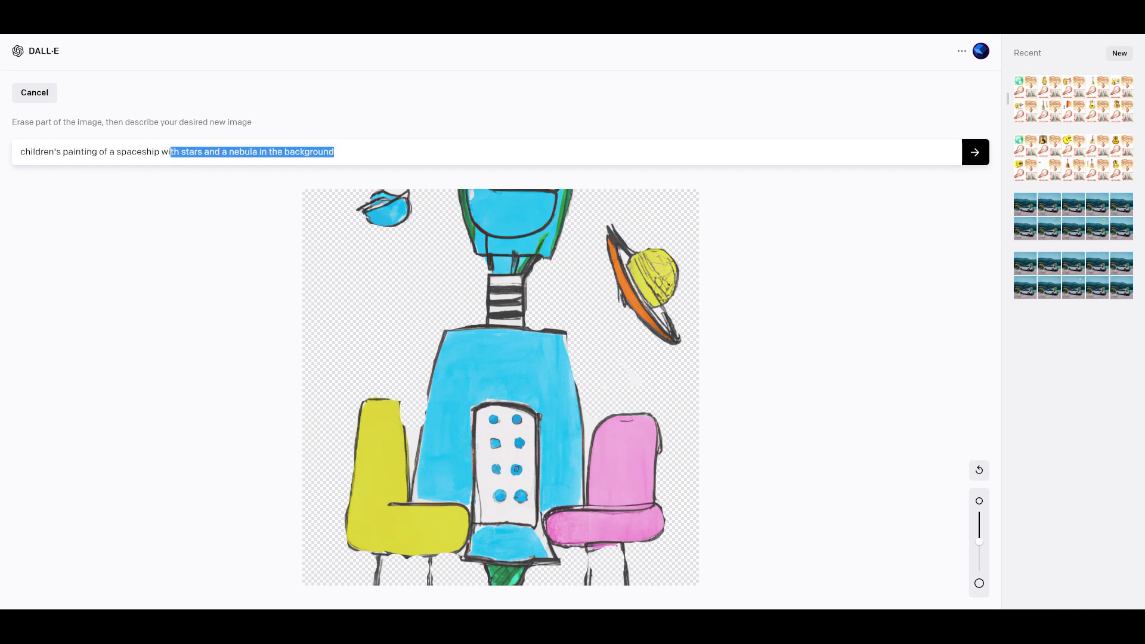
click(985, 159)
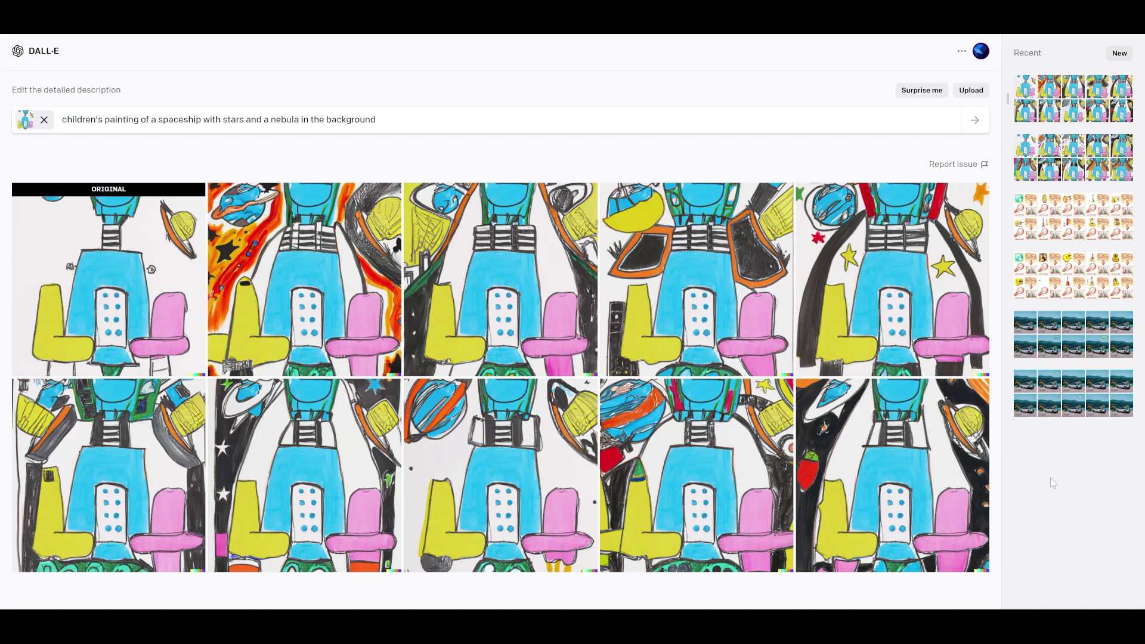
click(274, 319)
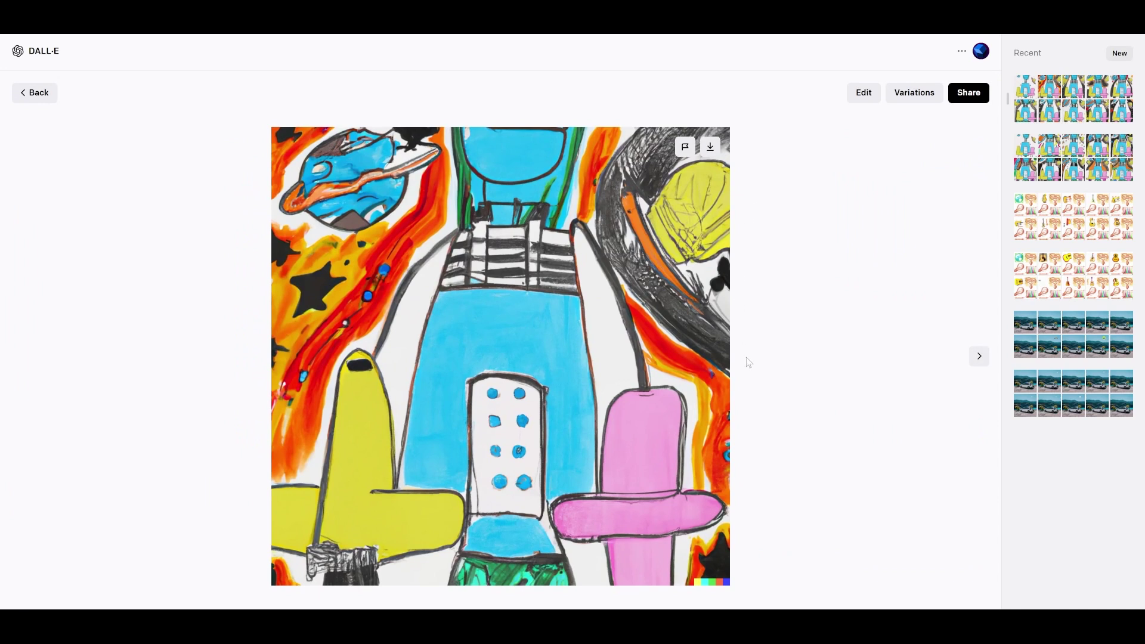
click(284, 375)
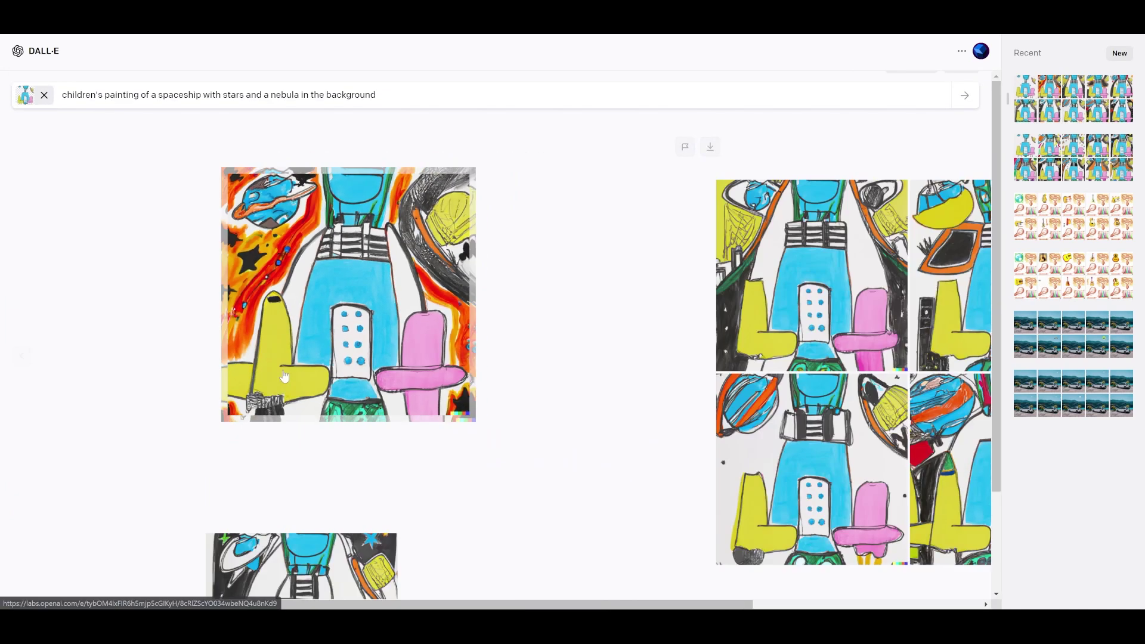
click(896, 271)
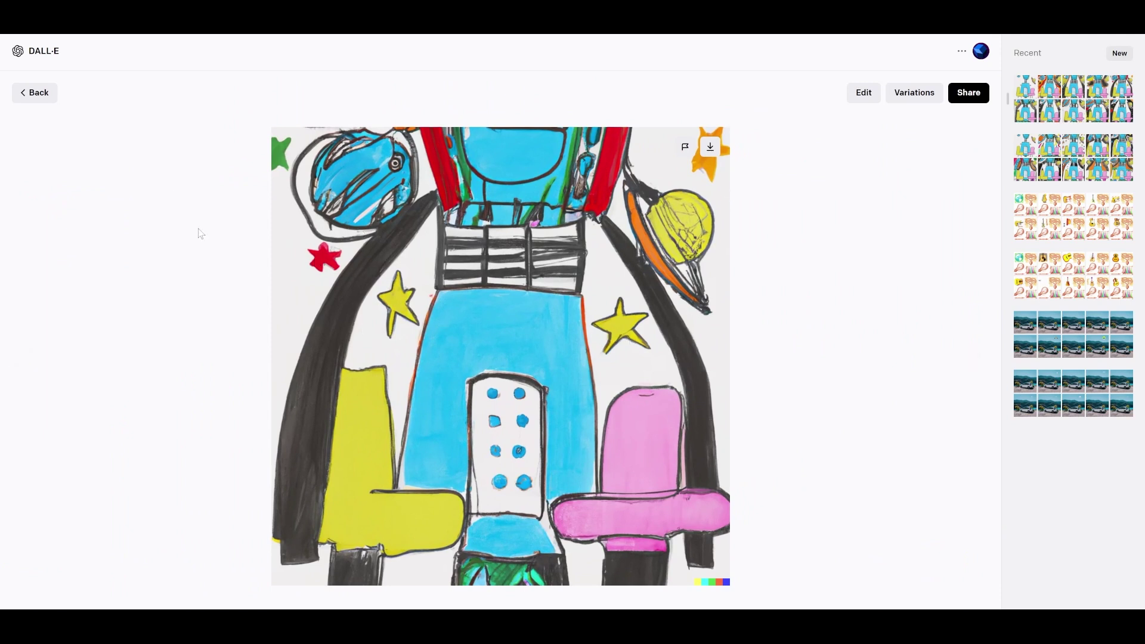
click(35, 93)
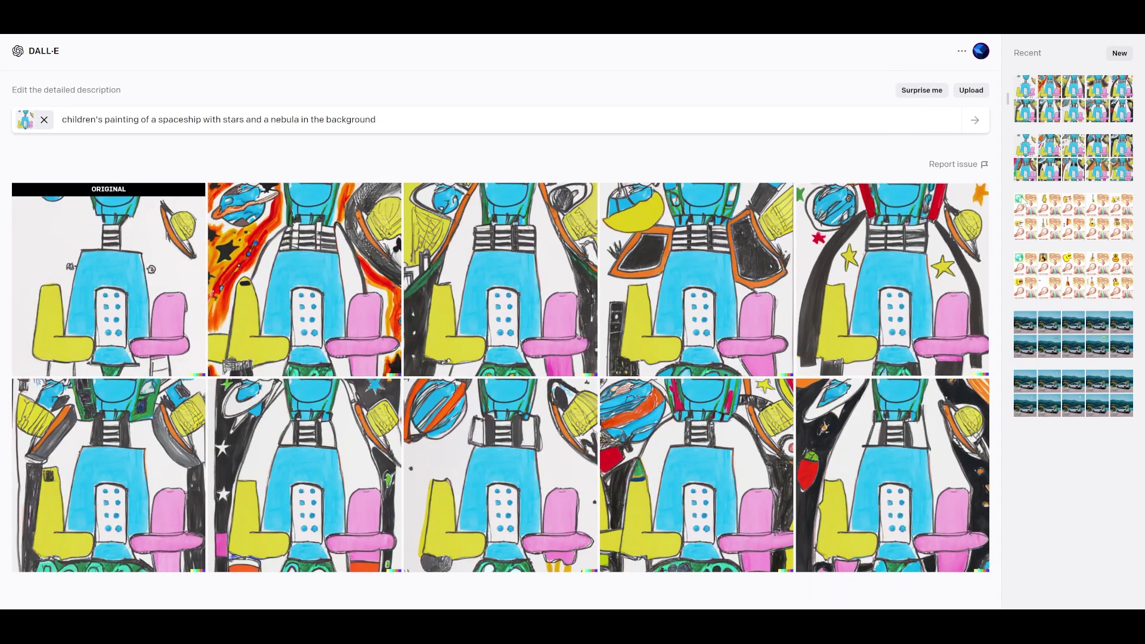
click(1082, 142)
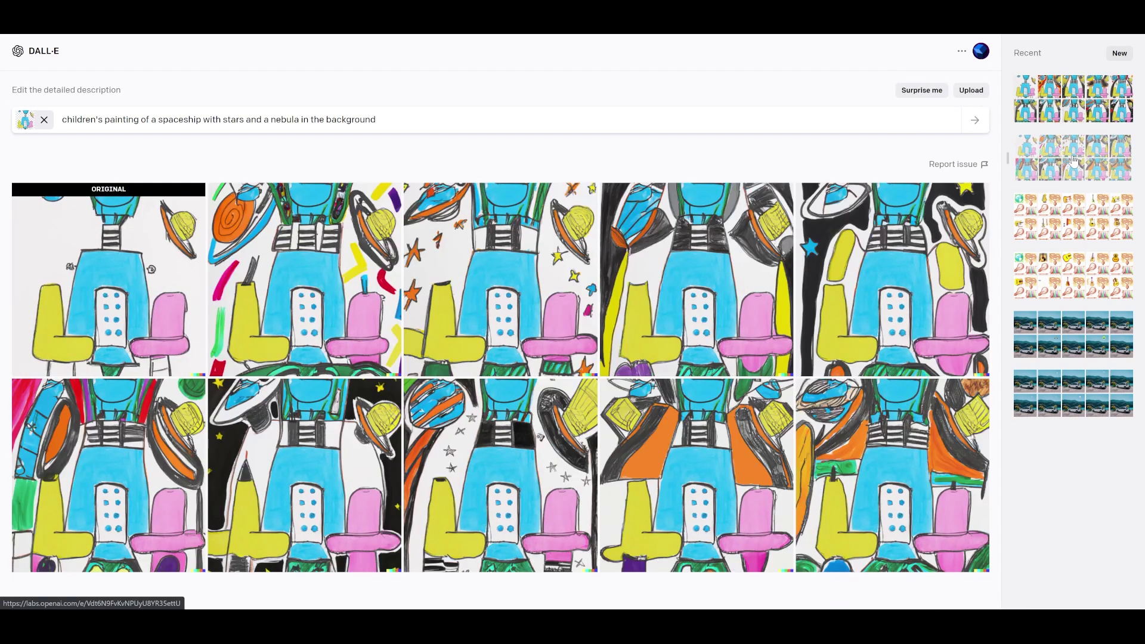
click(1074, 92)
click(1063, 160)
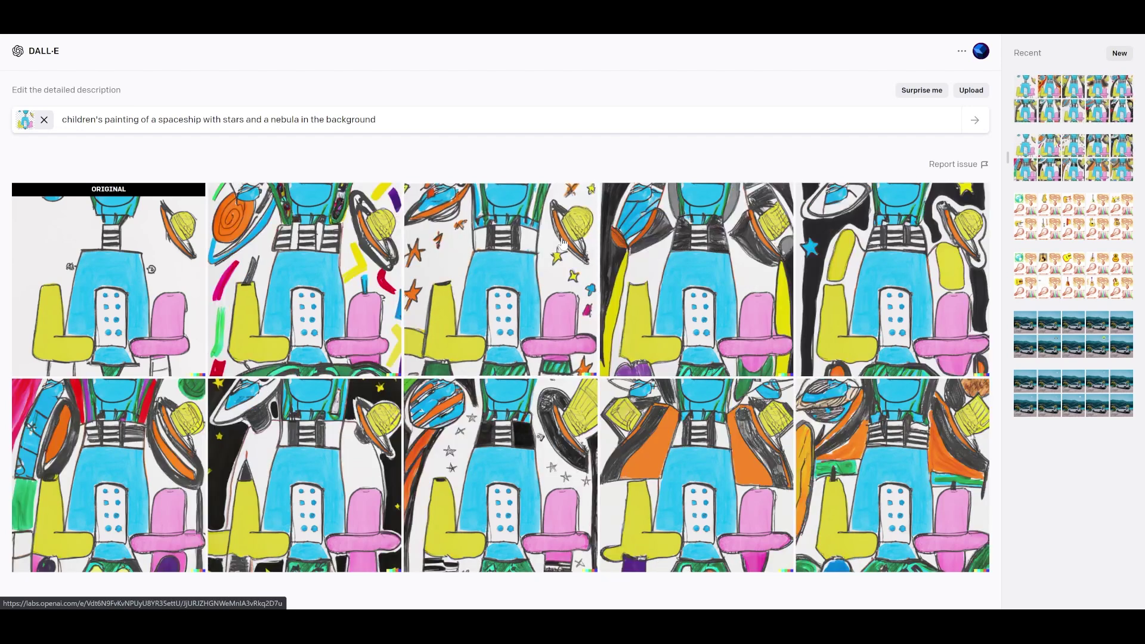
click(525, 259)
key(Escape)
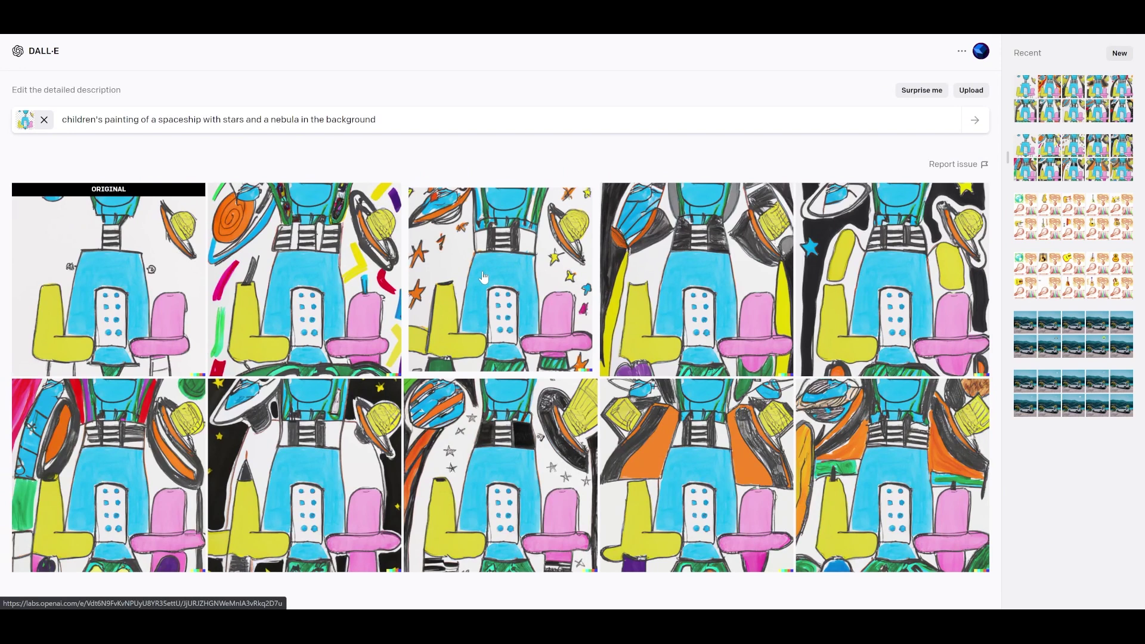
click(502, 437)
click(502, 439)
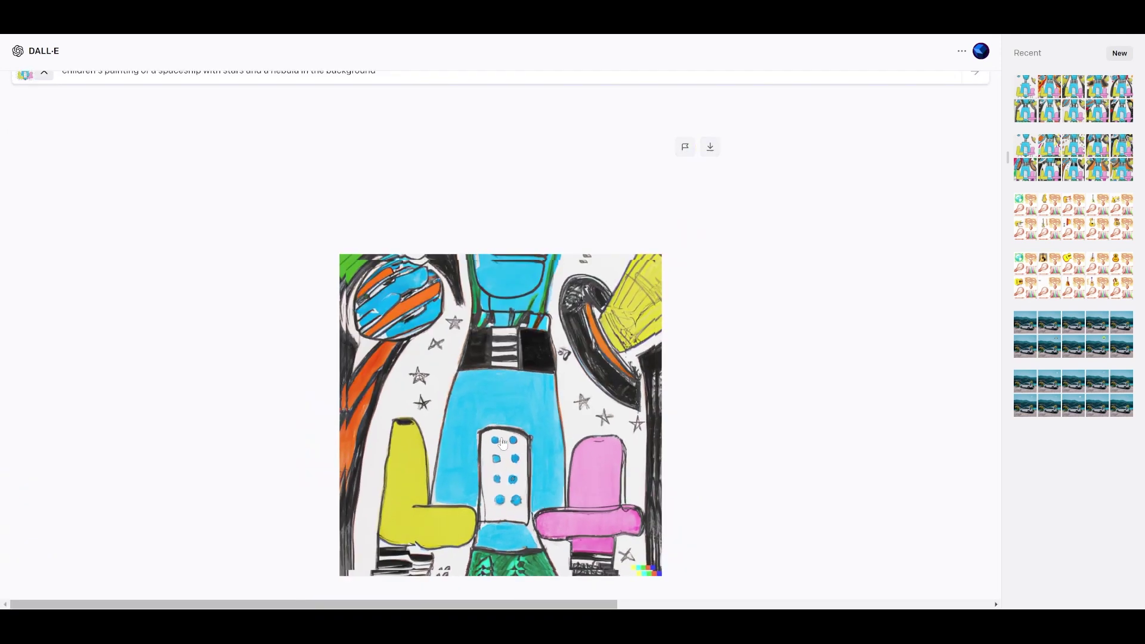
key(Escape)
click(621, 203)
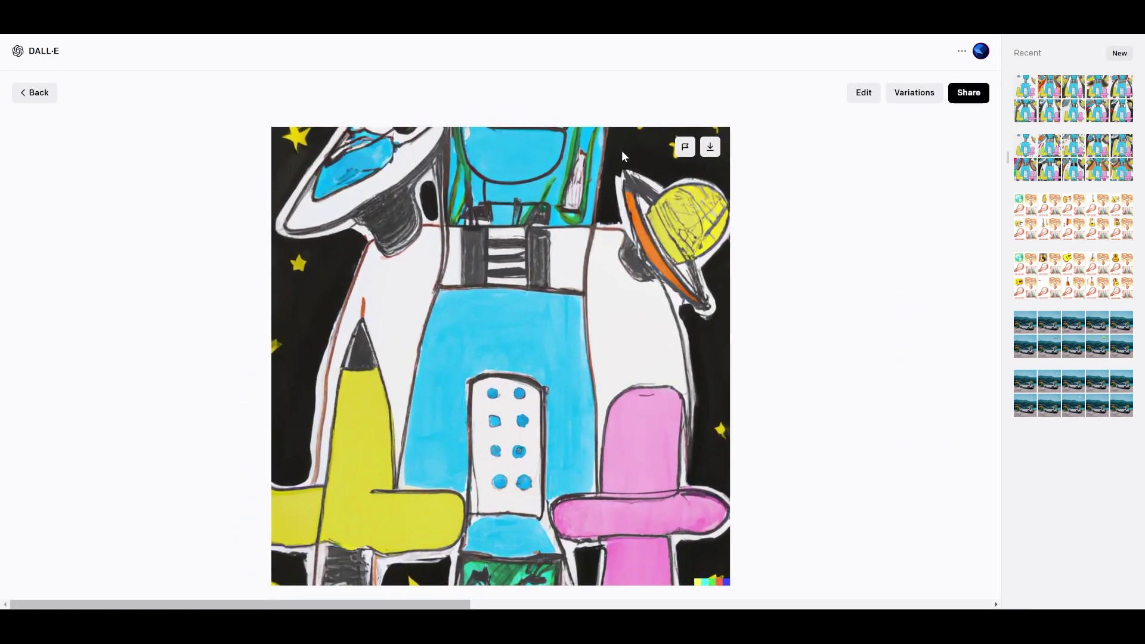
key(Escape)
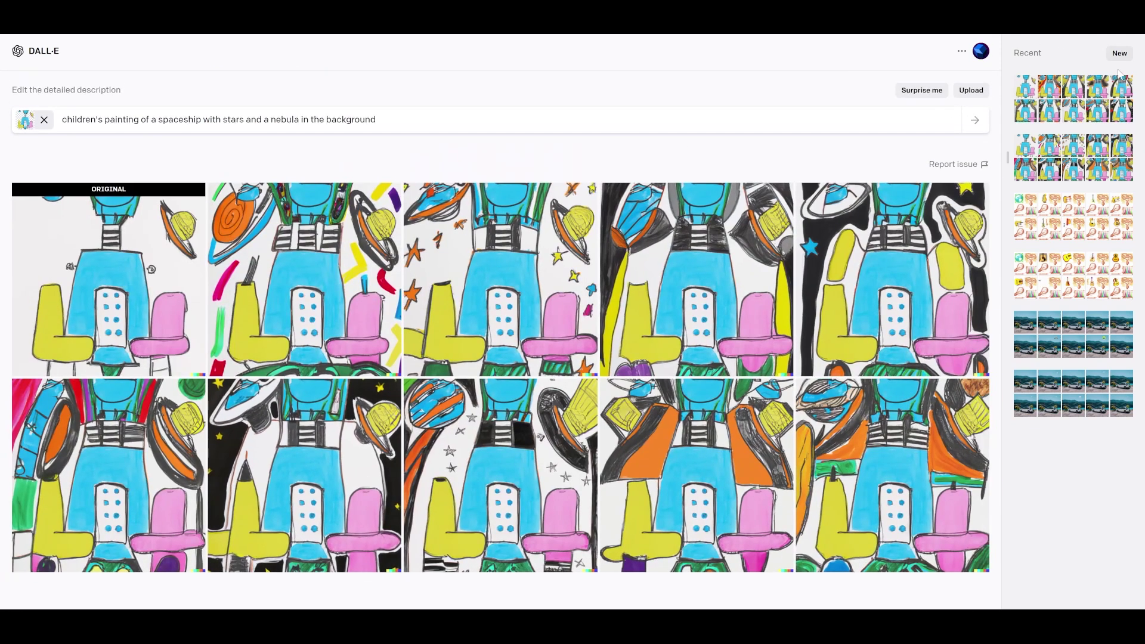
click(1119, 78)
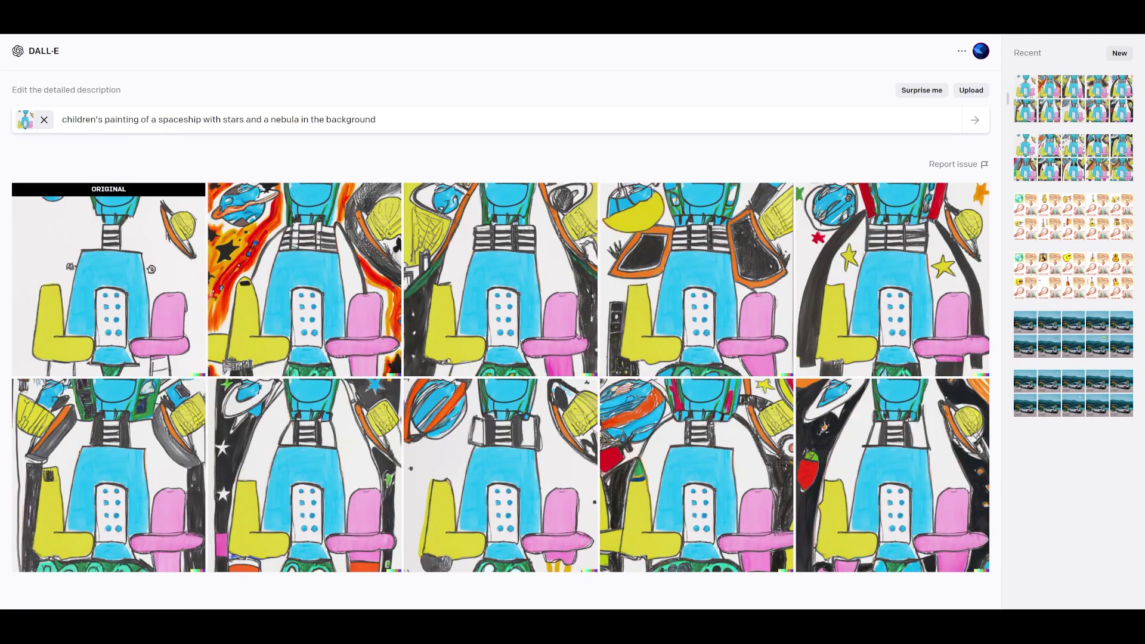